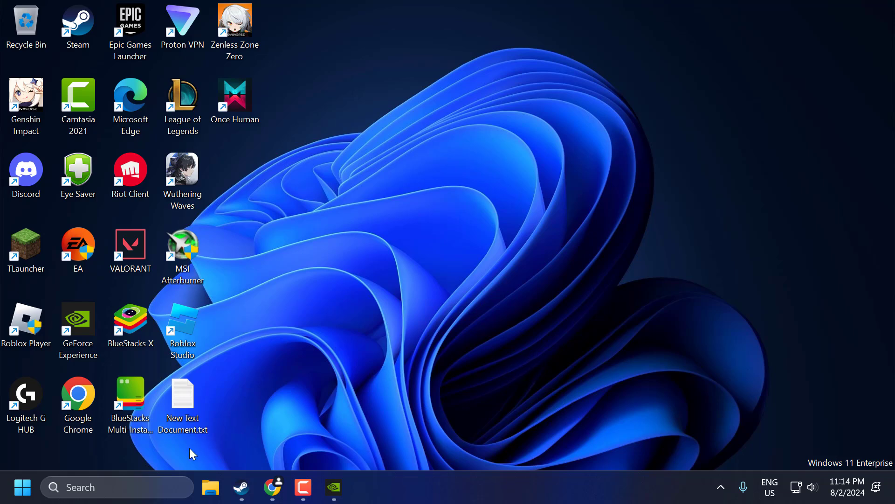
Search 'graphics settings', open the Graphics page, and start browsing for an app to customize
click(170, 481)
text(g)
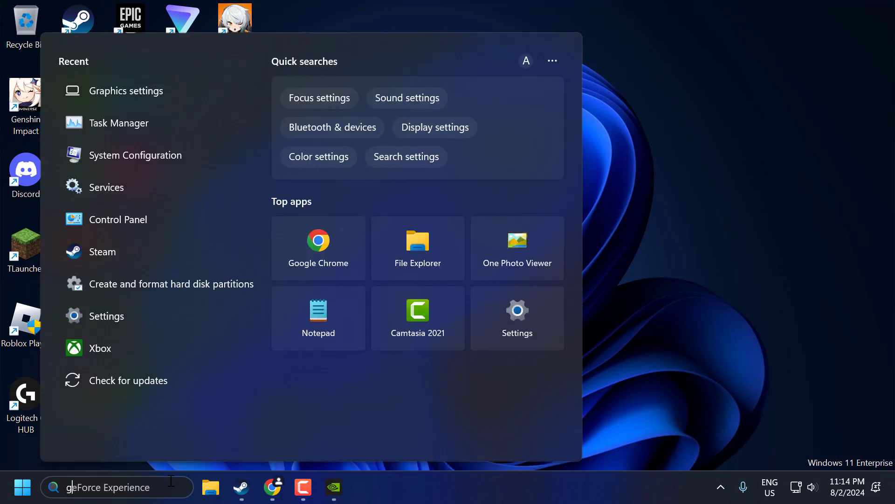
text(raphics settings)
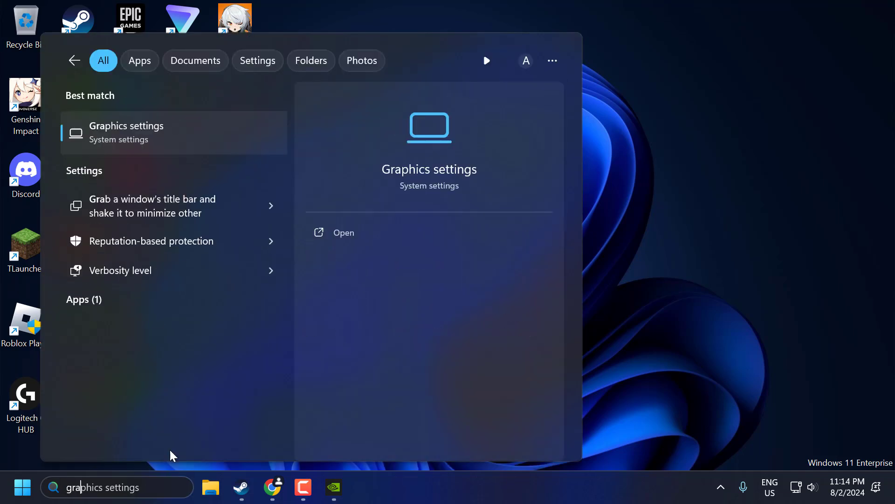
click(194, 136)
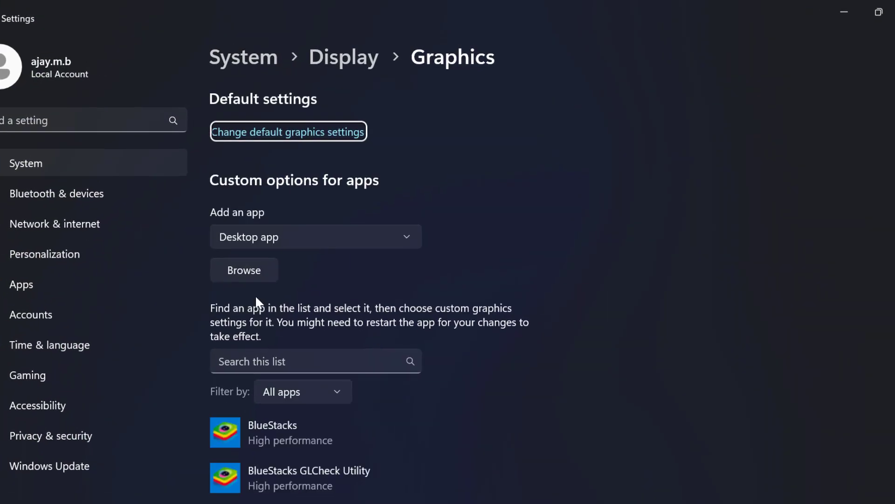
click(254, 269)
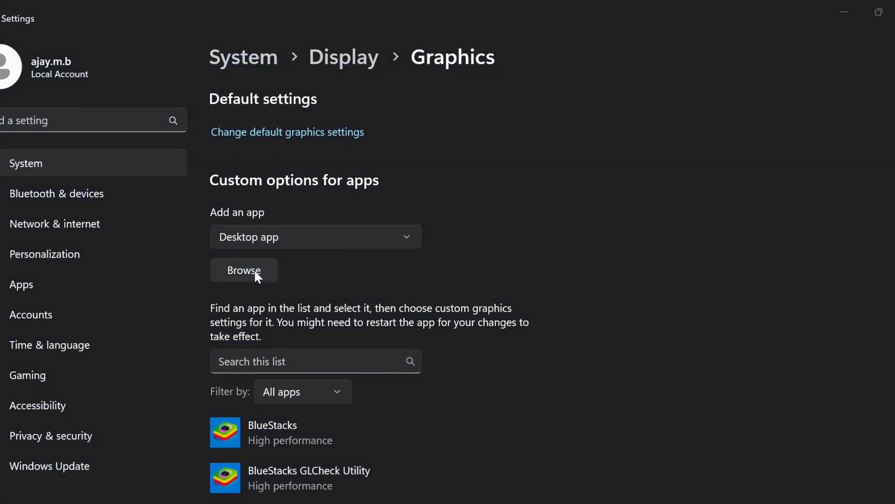
Add ONCE_HUMAN.exe from C:\Program Files (x86)\Steam\steamapps\common\Once Human to the graphics app list
scroll(44, 336, down, 1)
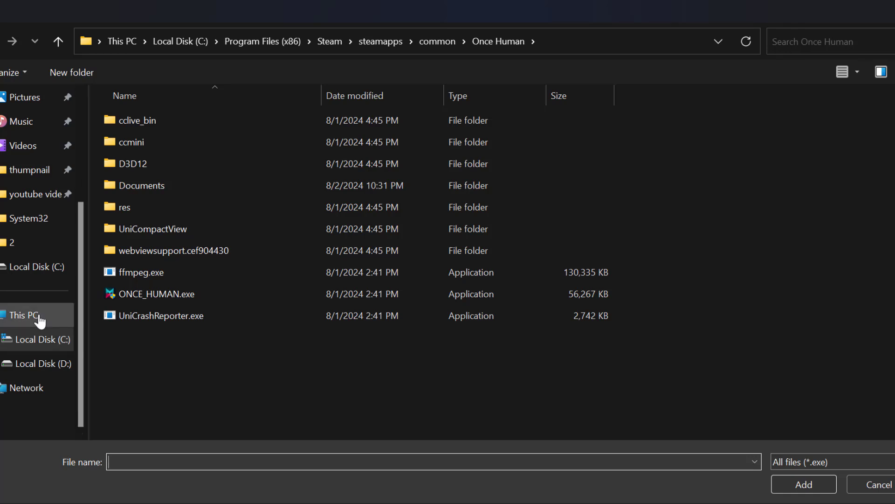
click(40, 321)
double_click(188, 139)
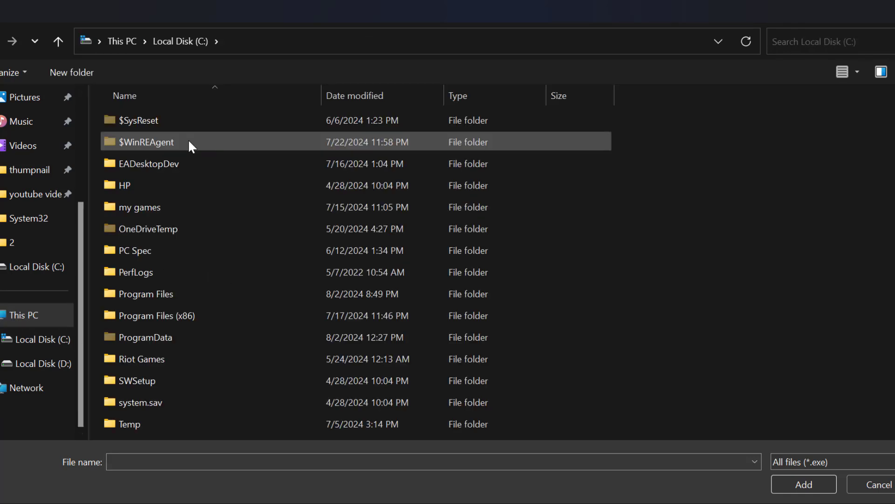
double_click(211, 315)
scroll(214, 303, down, 3)
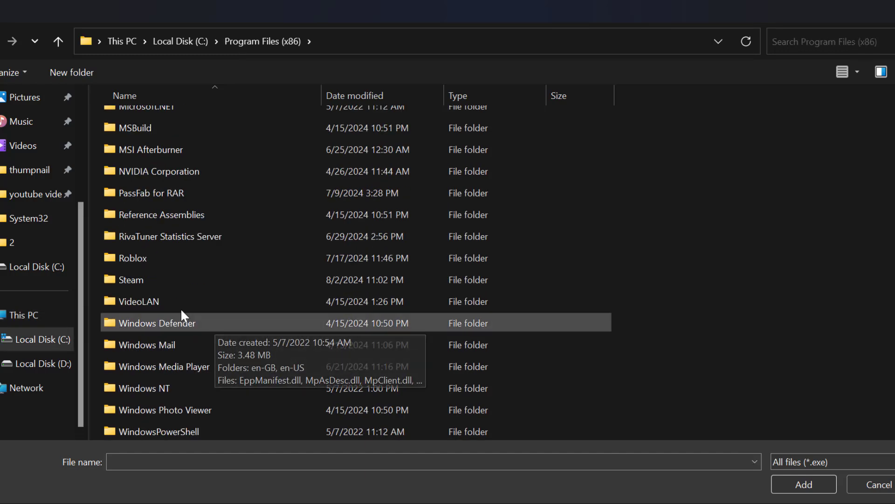
double_click(180, 282)
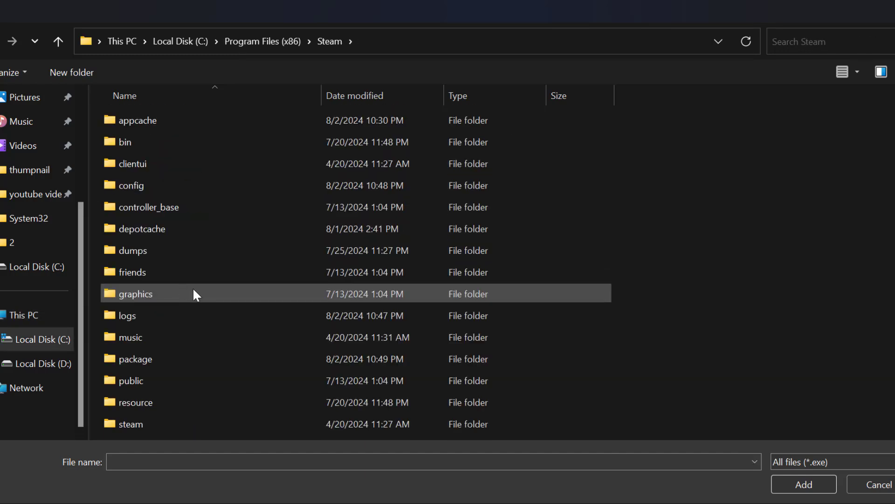
scroll(177, 386, down, 2)
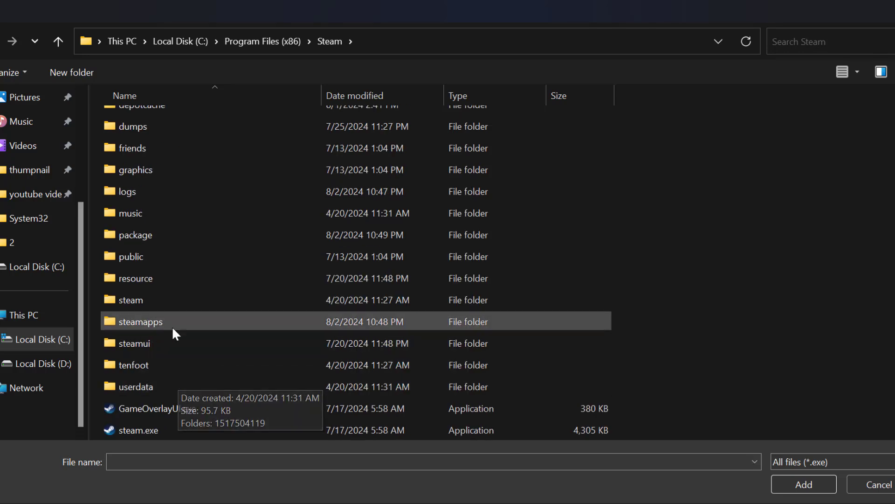
double_click(152, 322)
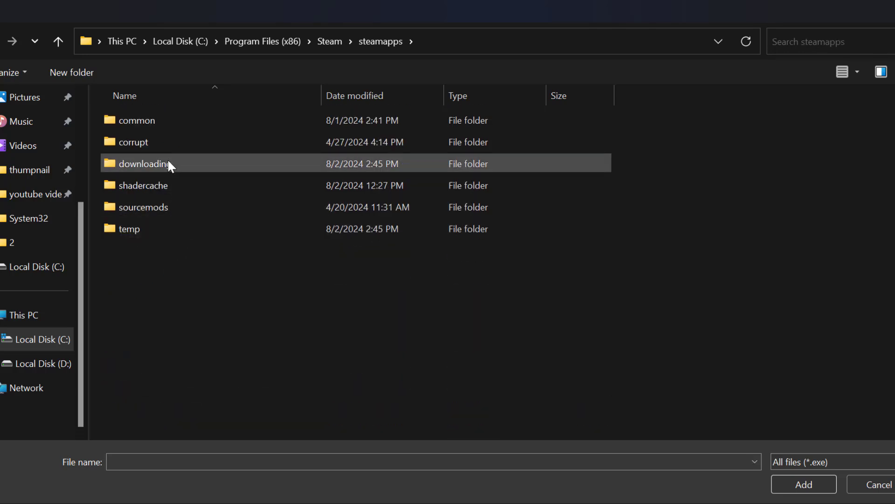
double_click(155, 120)
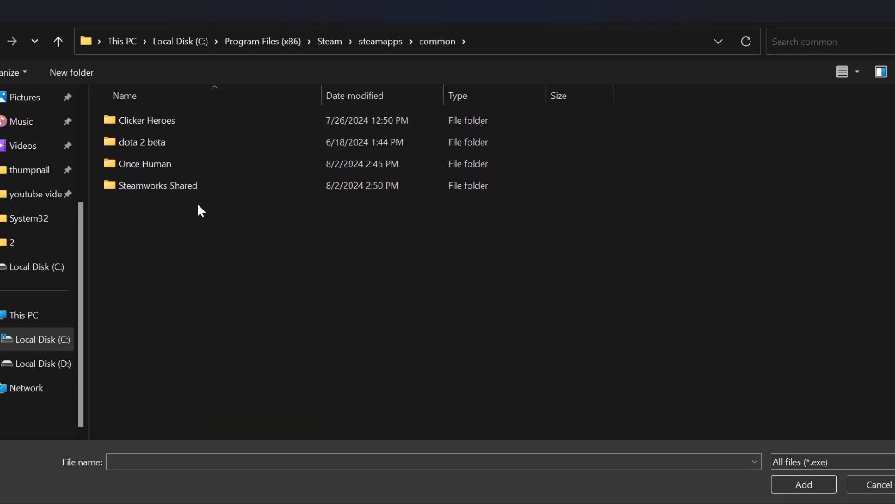
double_click(164, 167)
click(165, 294)
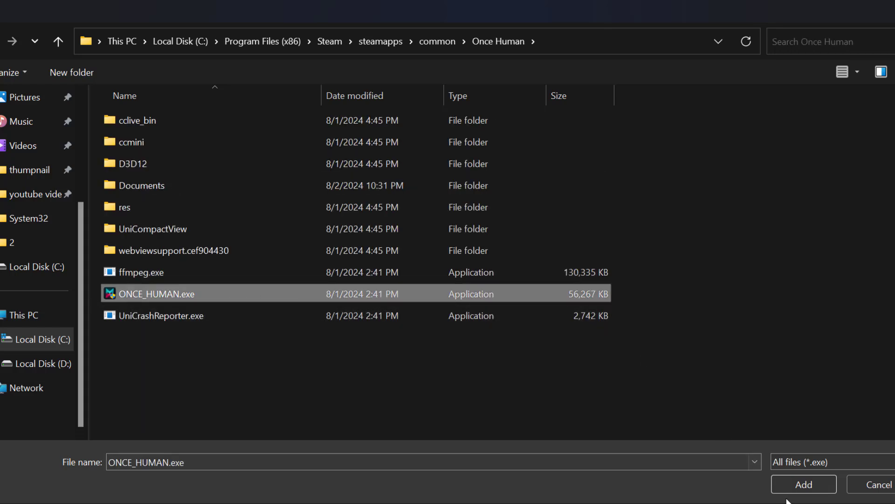
click(798, 485)
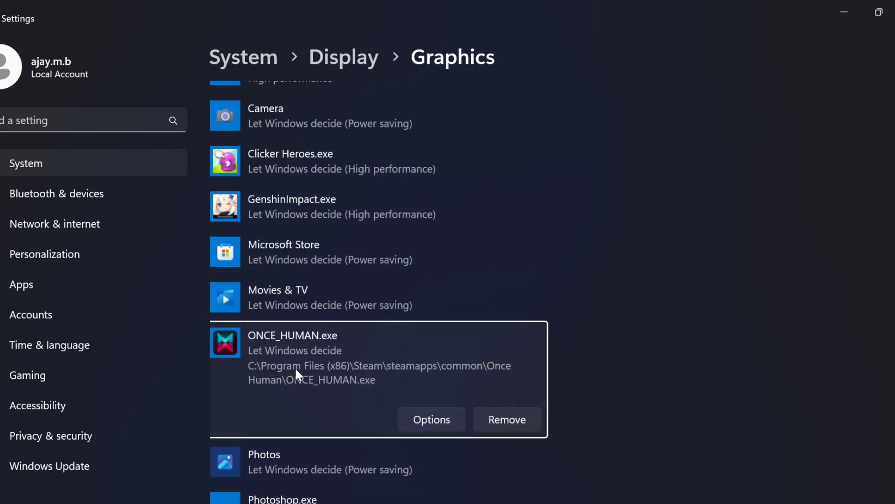
Save ONCE_HUMAN.exe's graphics preference as High performance and close Settings
click(433, 419)
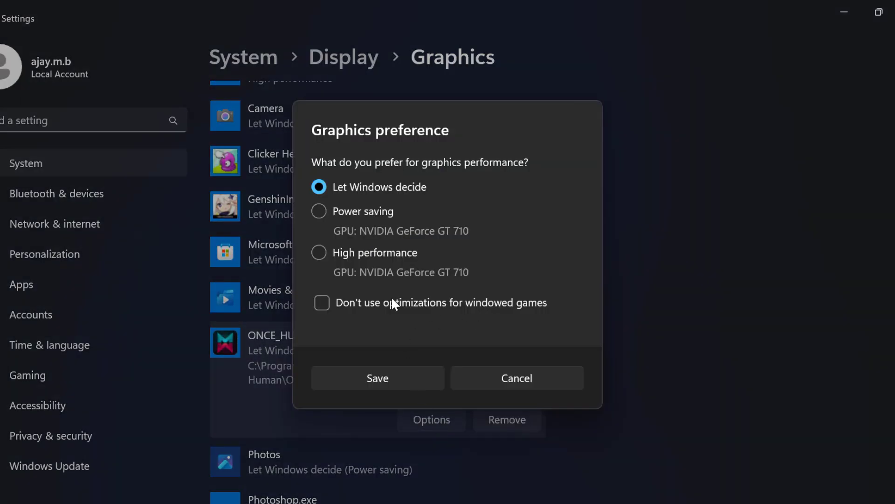
click(321, 252)
click(412, 373)
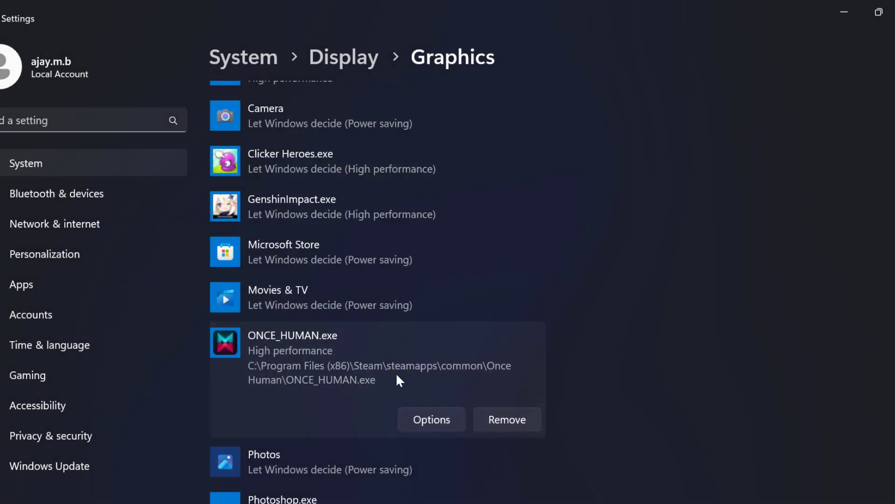
click(876, 23)
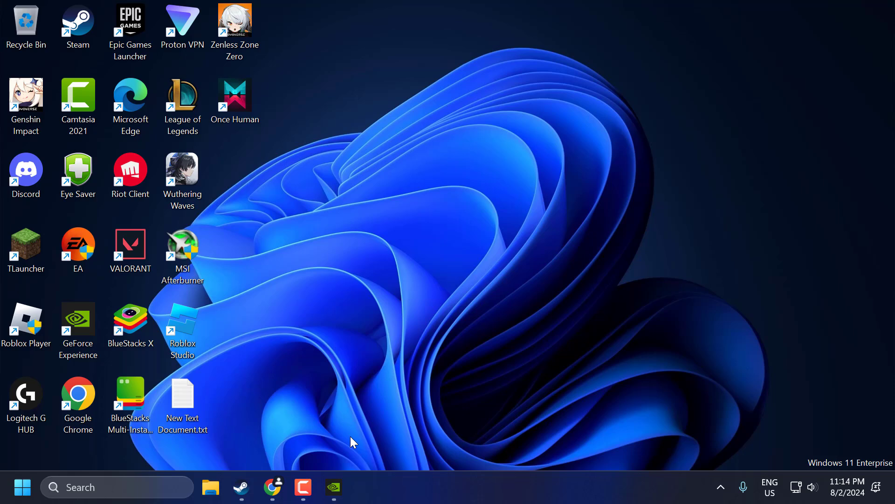
Check GeForce Experience's Drivers page for updates, confirming driver 475.14 is the latest
click(334, 488)
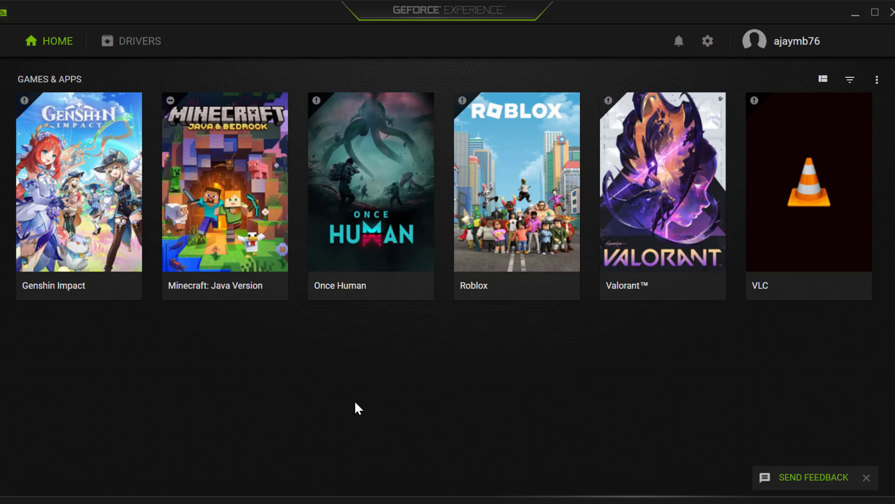
click(133, 49)
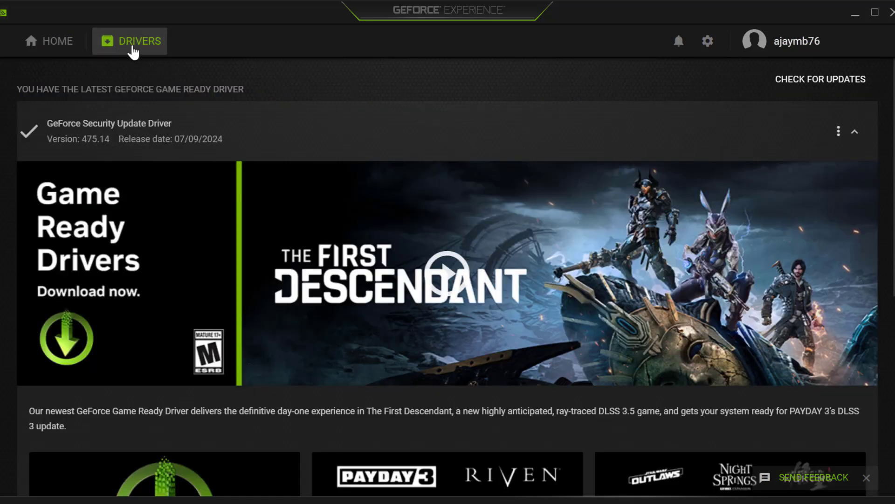
click(814, 82)
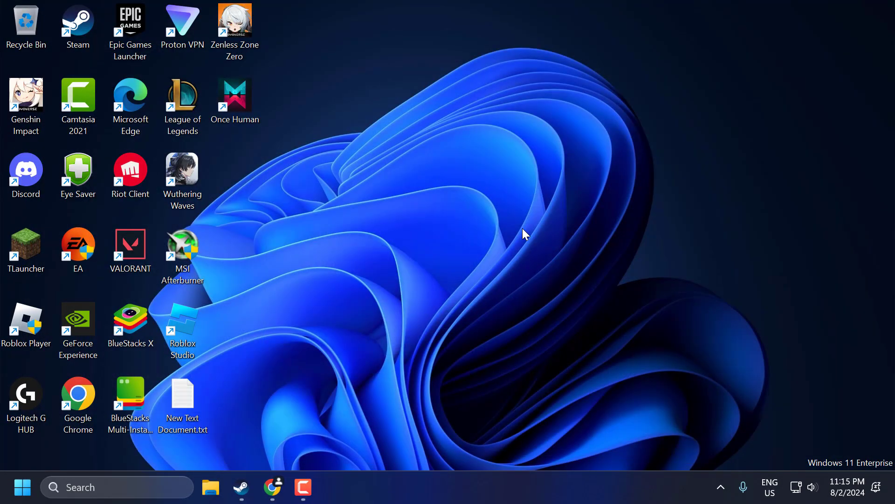
Open Once Human's local game folder from its Steam Properties > Installed Files page
click(241, 488)
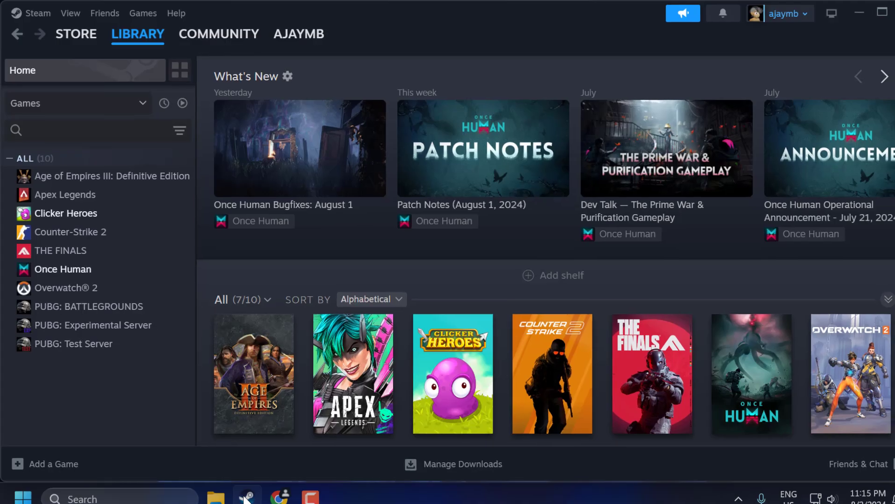
right_click(77, 288)
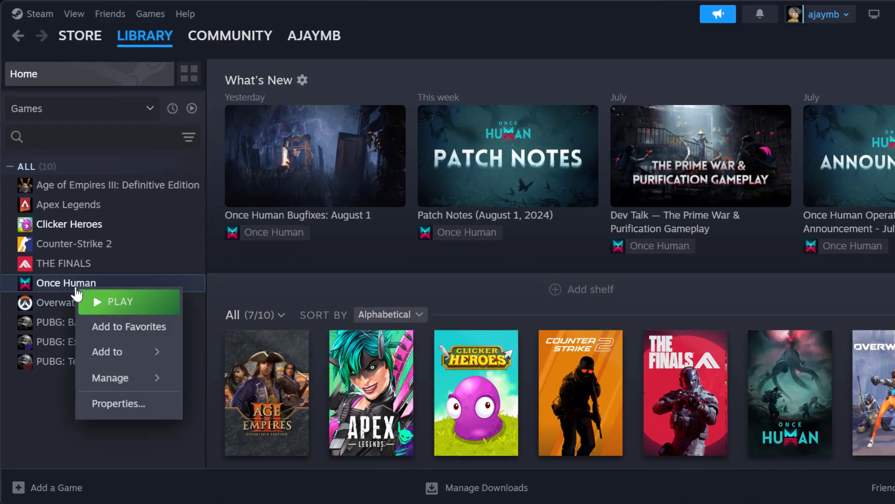
click(140, 403)
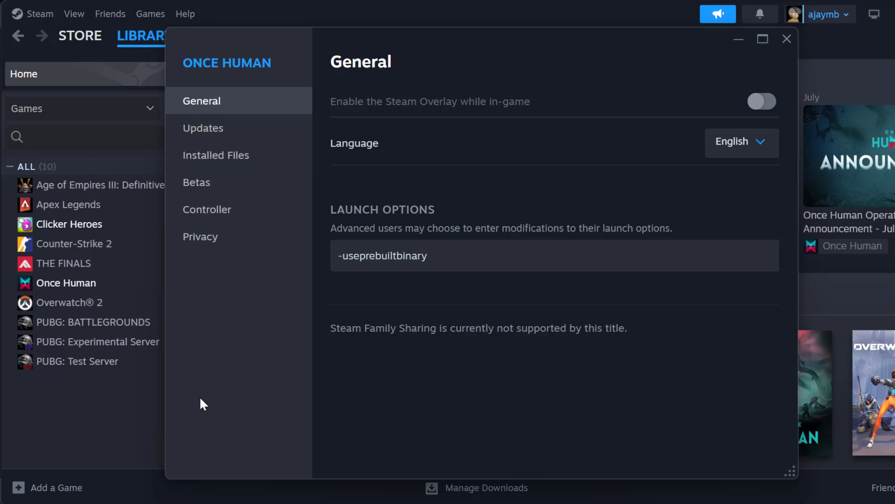
click(268, 161)
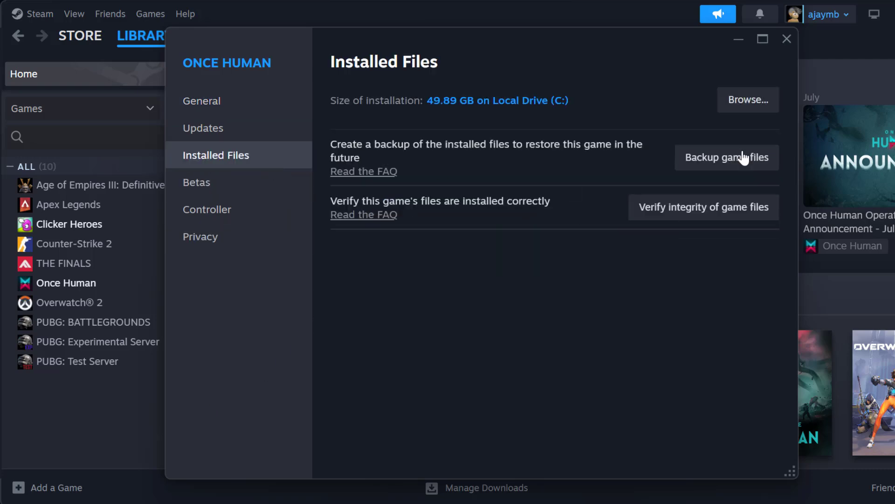
click(754, 106)
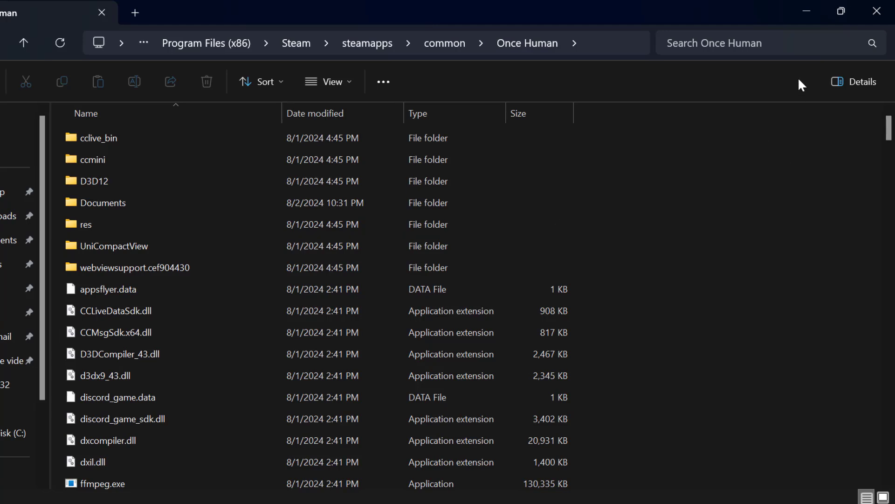
Search the Once Human folder for 'patch', delete all results, and close Explorer
click(712, 42)
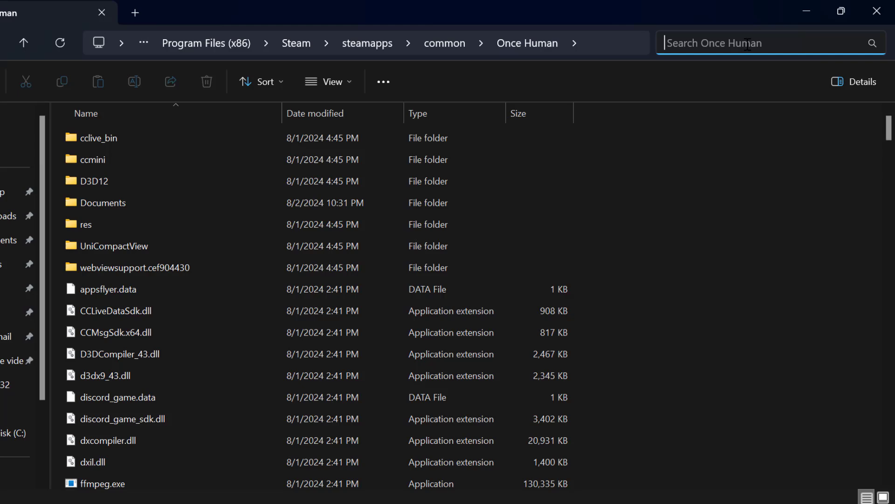
text(pa)
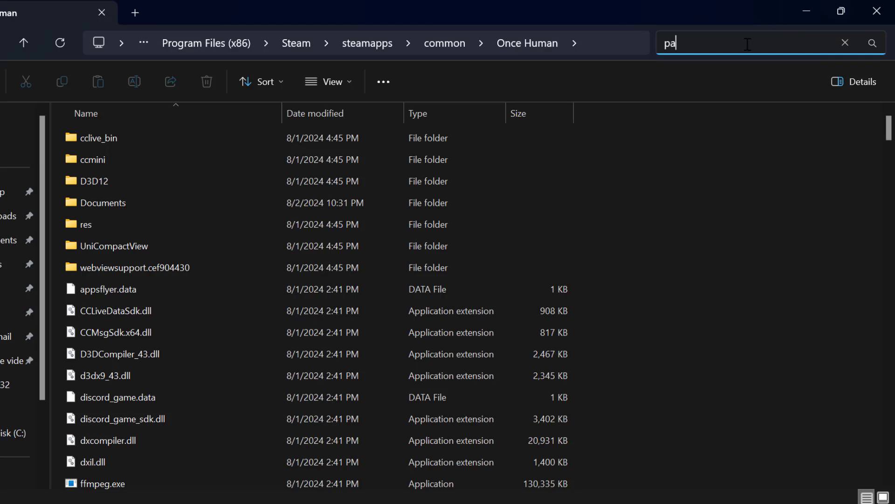
text(tch)
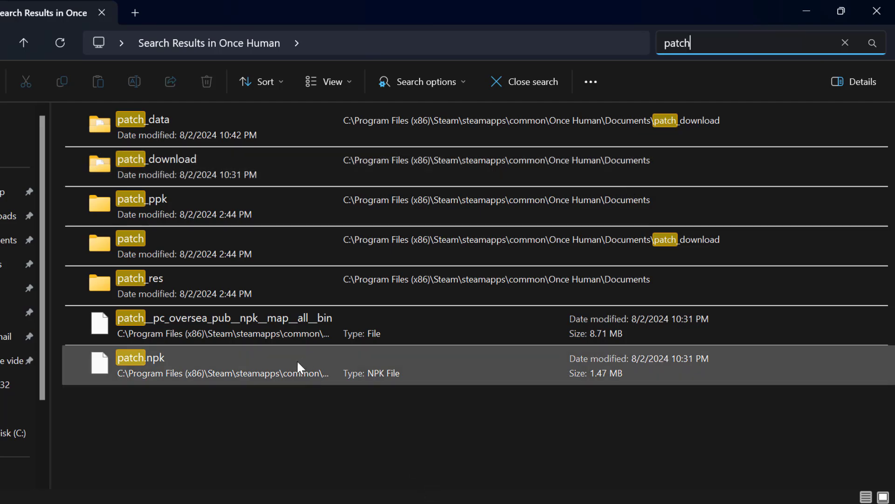
drag(401, 456, 249, 135)
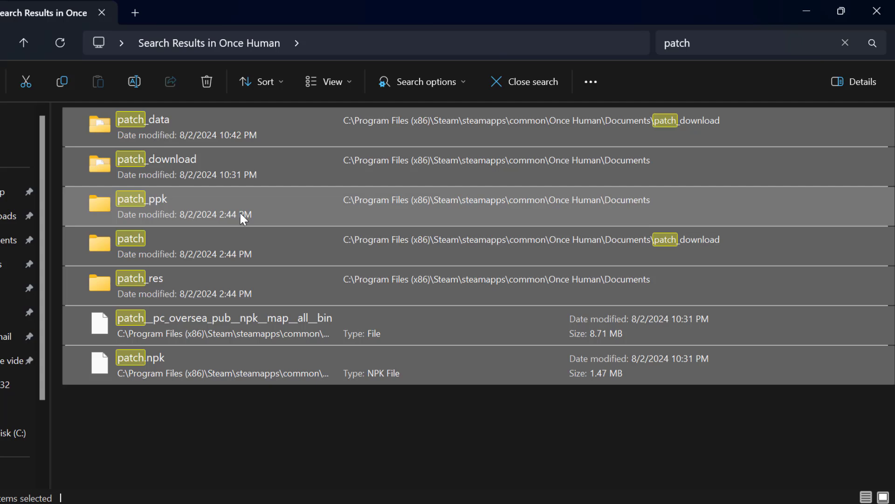
right_click(239, 211)
click(349, 231)
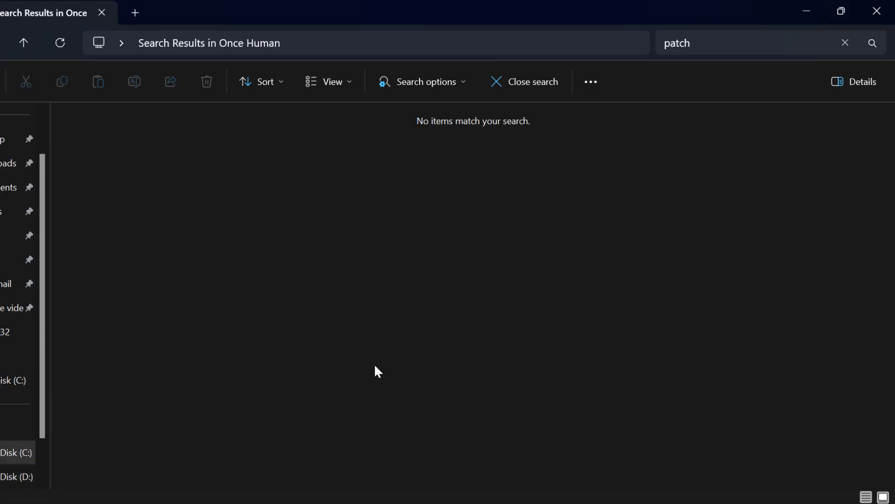
click(887, 21)
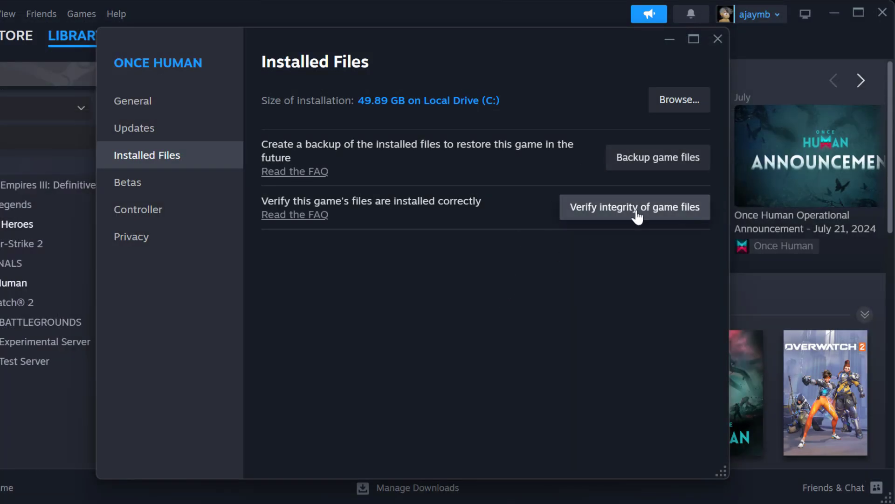
Verify integrity of Once Human's files until all 469 validate, then exit Steam
click(614, 209)
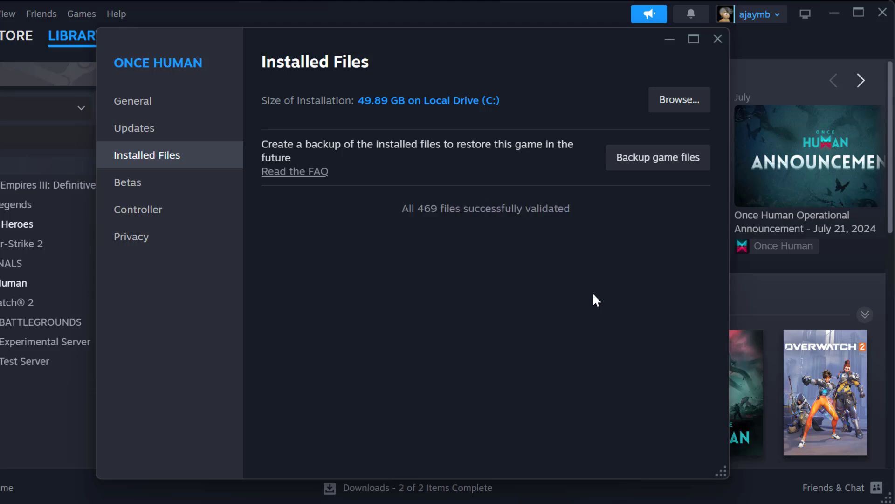
click(717, 39)
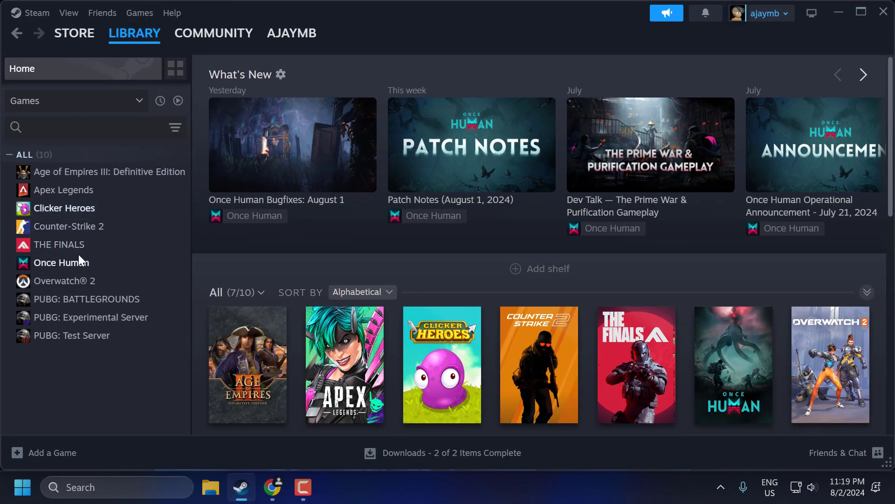
click(79, 260)
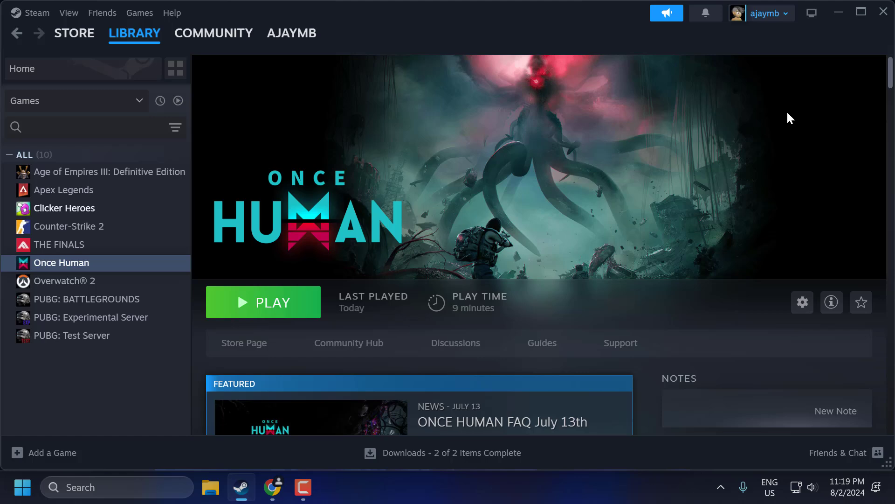
click(883, 11)
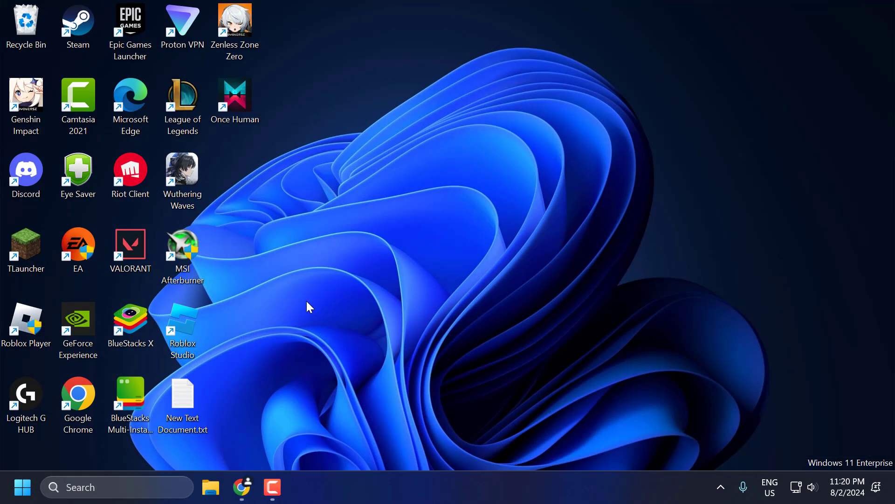
Download the Windows launcher OnceHuman_setup.exe (127 MB) from oncehuman.game in Chrome
click(242, 487)
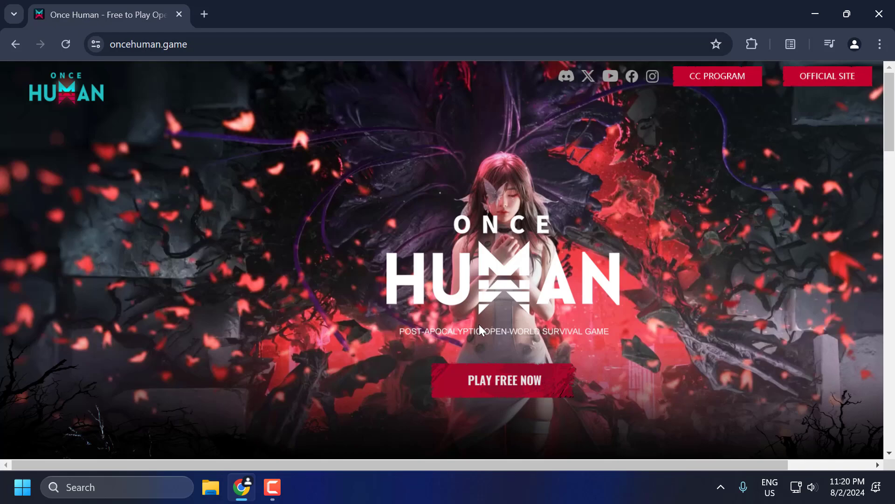
scroll(530, 308, down, 2)
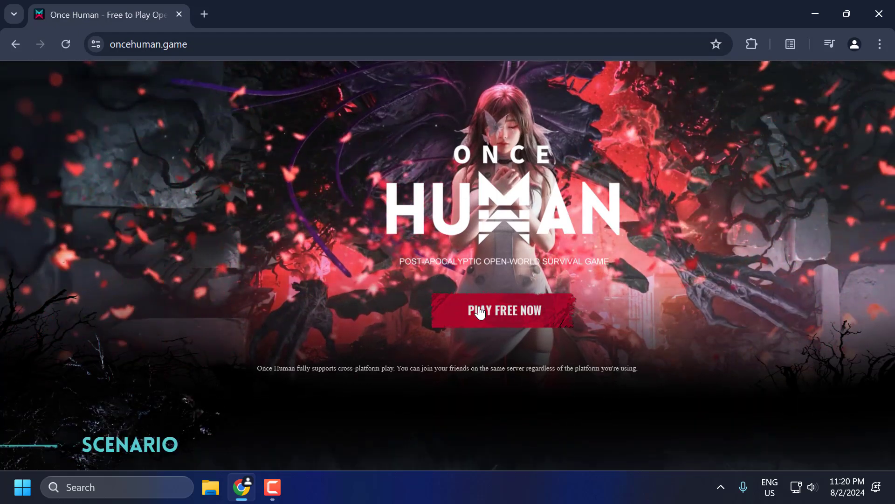
click(481, 312)
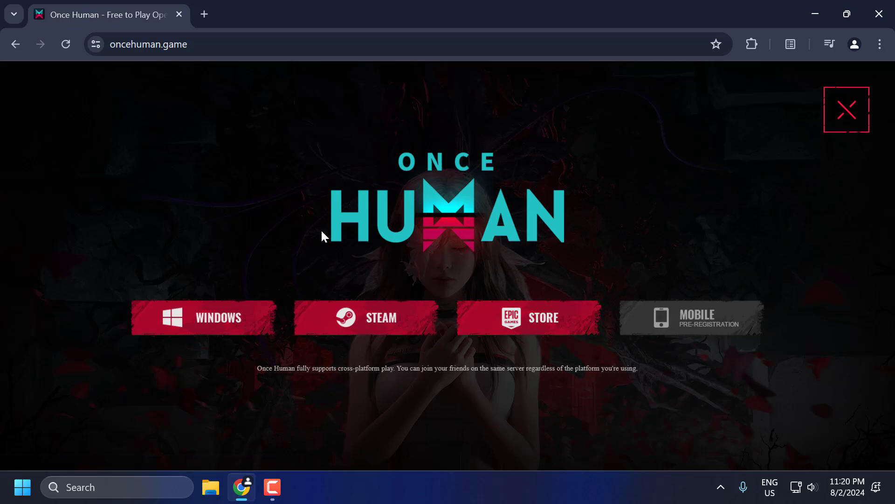
click(201, 322)
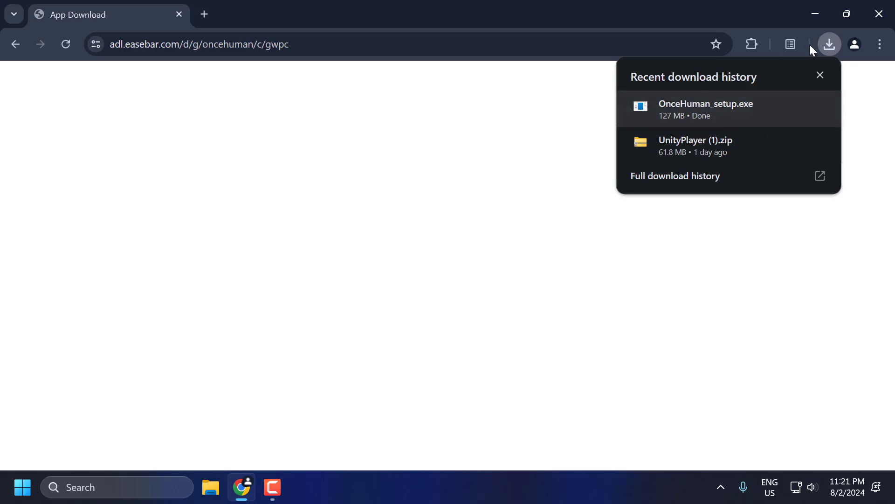
click(832, 44)
click(815, 15)
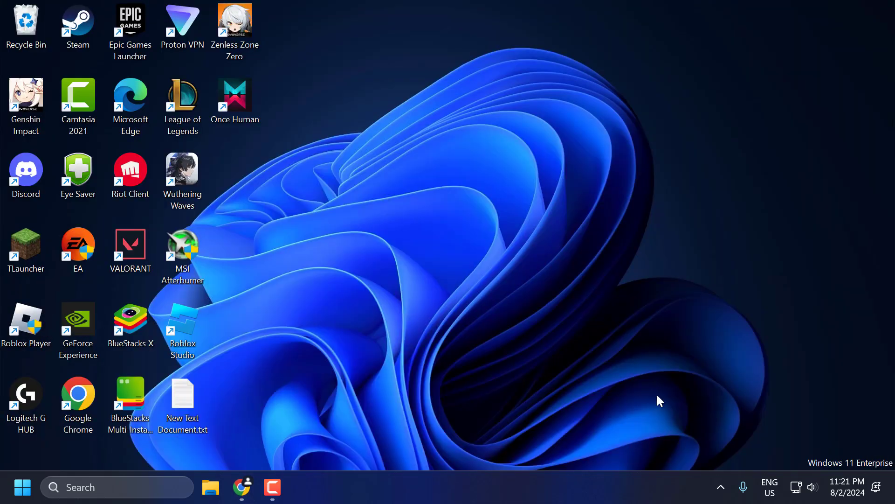